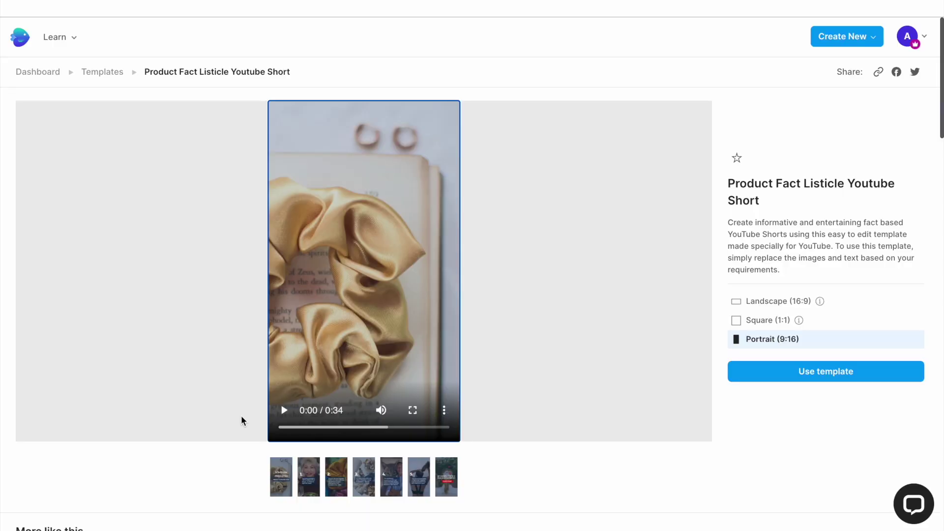
Play the template's 34-second portrait (9:16) preview through to its end
{"action": "left_click", "coordinate": [285, 412]}
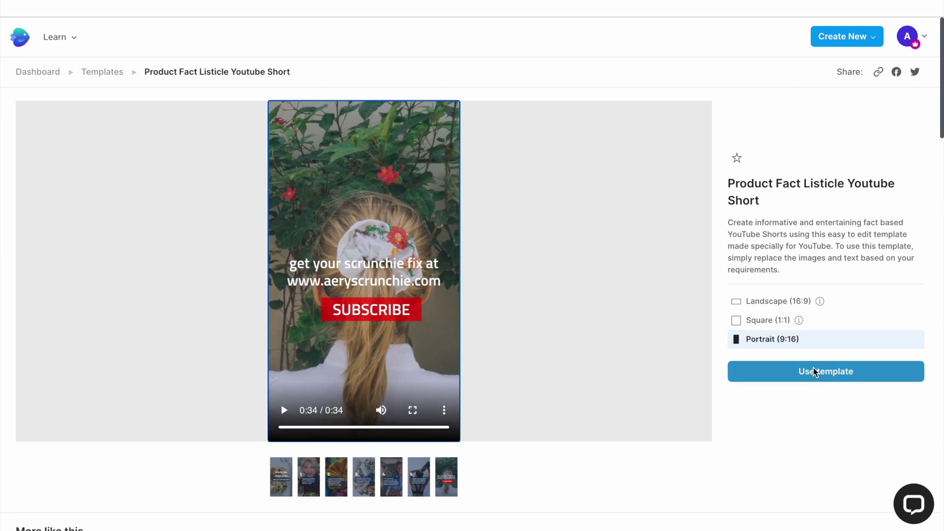
Start a project from the template and inspect the title background image and music track
{"action": "left_click", "coordinate": [815, 371]}
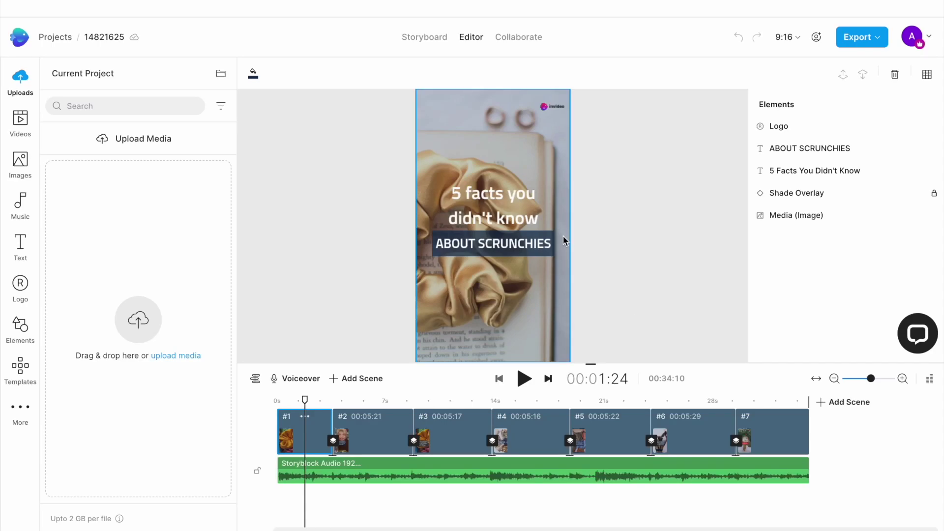
{"action": "left_click", "coordinate": [519, 126]}
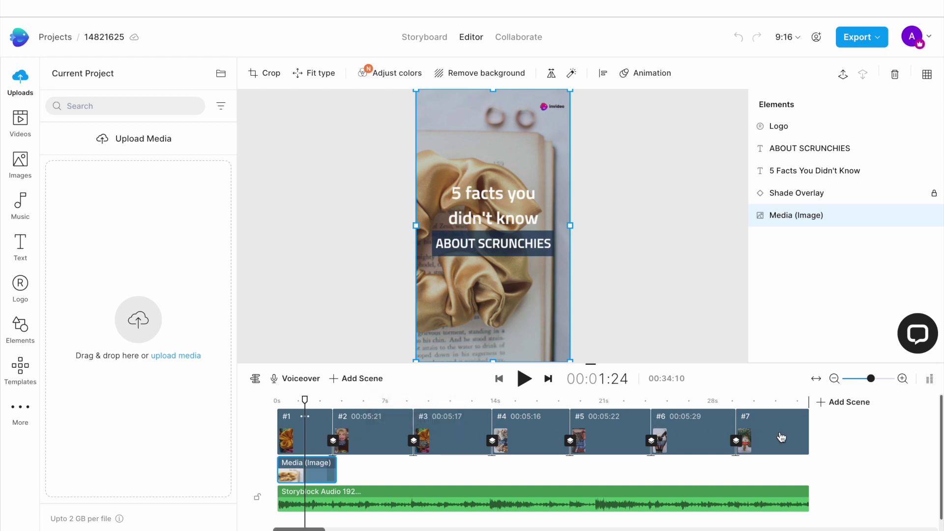
{"action": "left_click", "coordinate": [435, 500]}
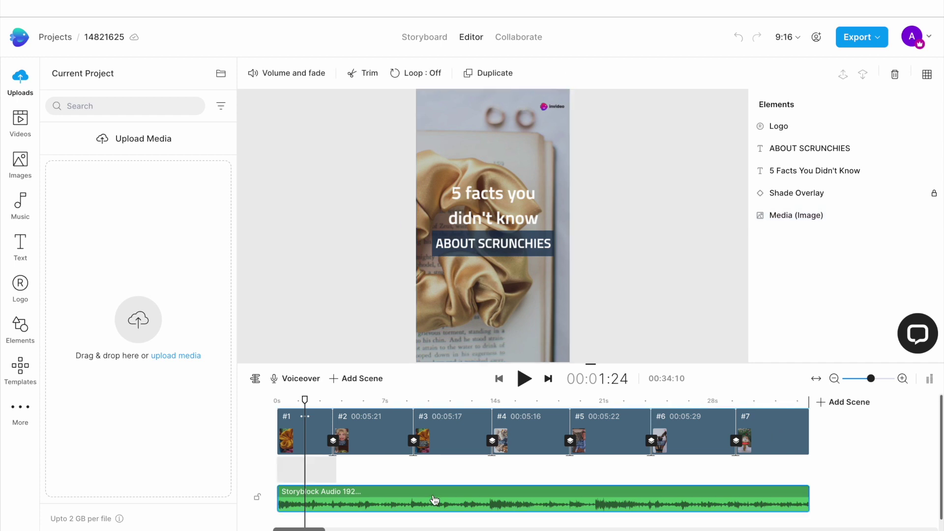
{"action": "scroll", "coordinate": [435, 500], "scroll_direction": "right", "scroll_amount": 2}
{"action": "scroll", "coordinate": [435, 500], "scroll_direction": "right", "scroll_amount": 2}
{"action": "scroll", "coordinate": [379, 460], "scroll_direction": "left", "scroll_amount": 3}
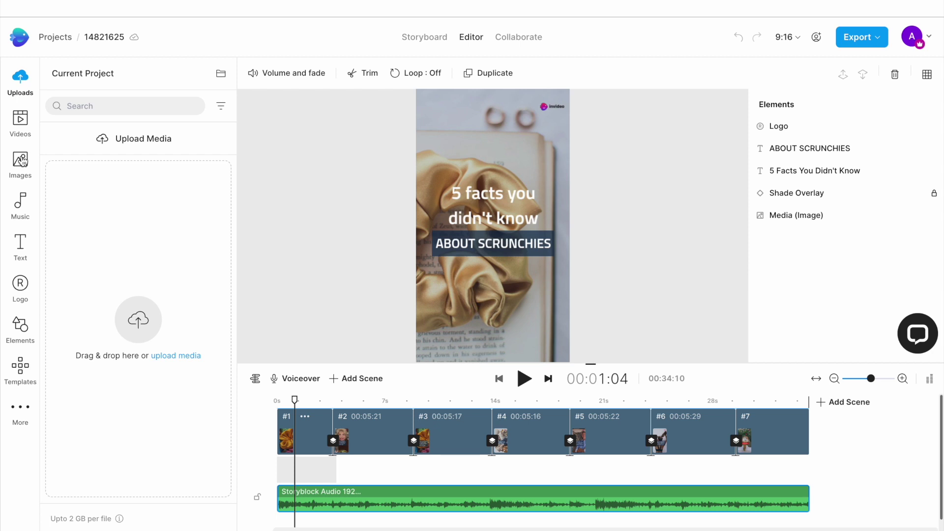
Browse the Videos, Images, Text and Music libraries, return to Uploads, then go to scene 2
{"action": "left_click", "coordinate": [20, 121]}
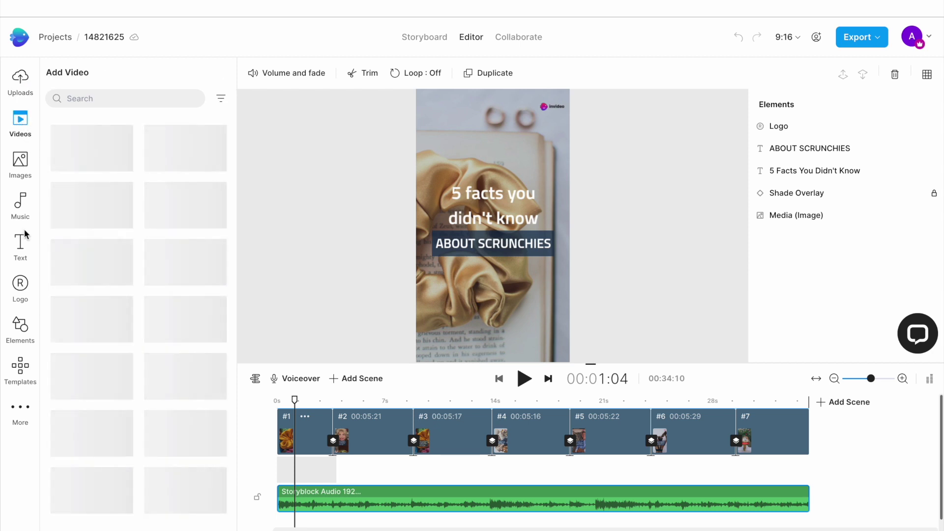
{"action": "left_click", "coordinate": [28, 168]}
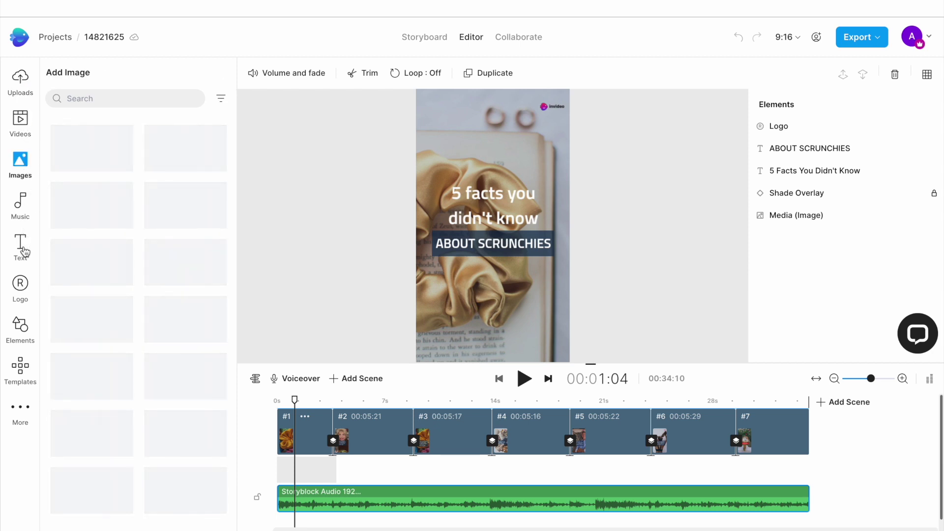
{"action": "left_click", "coordinate": [26, 247]}
{"action": "left_click", "coordinate": [24, 217]}
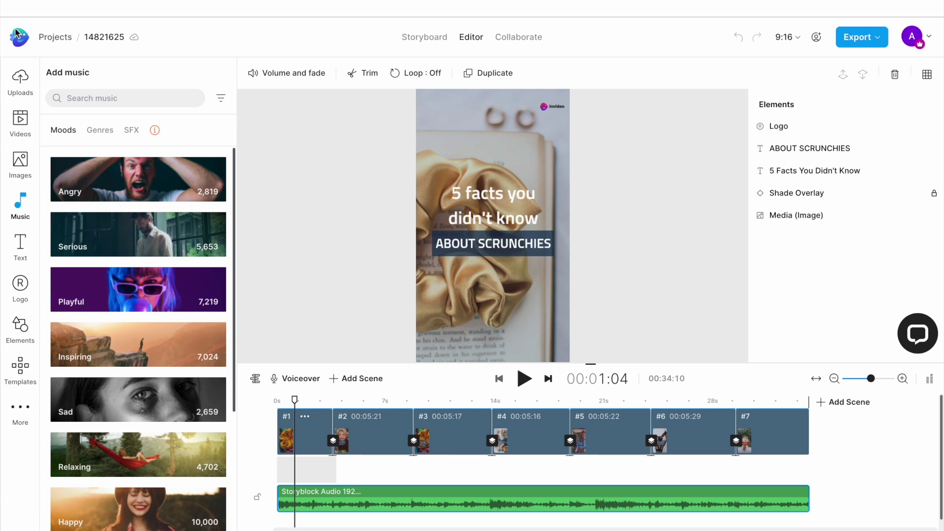
{"action": "left_click", "coordinate": [17, 84]}
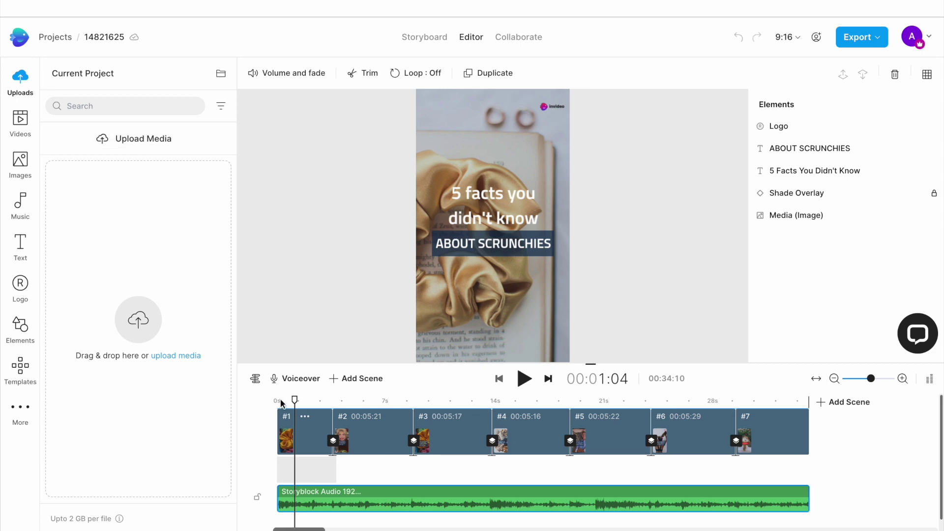
{"action": "left_click", "coordinate": [373, 405]}
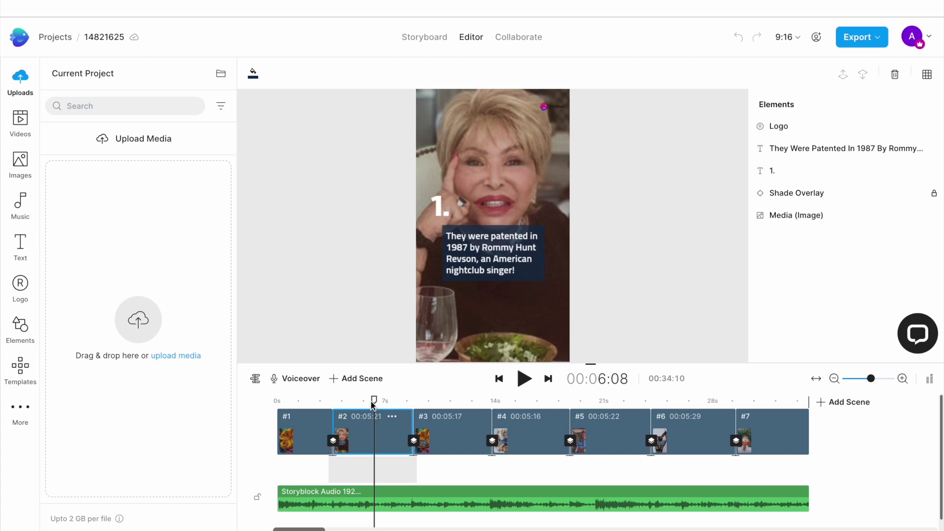
{"action": "left_click", "coordinate": [453, 403]}
{"action": "left_click", "coordinate": [524, 403]}
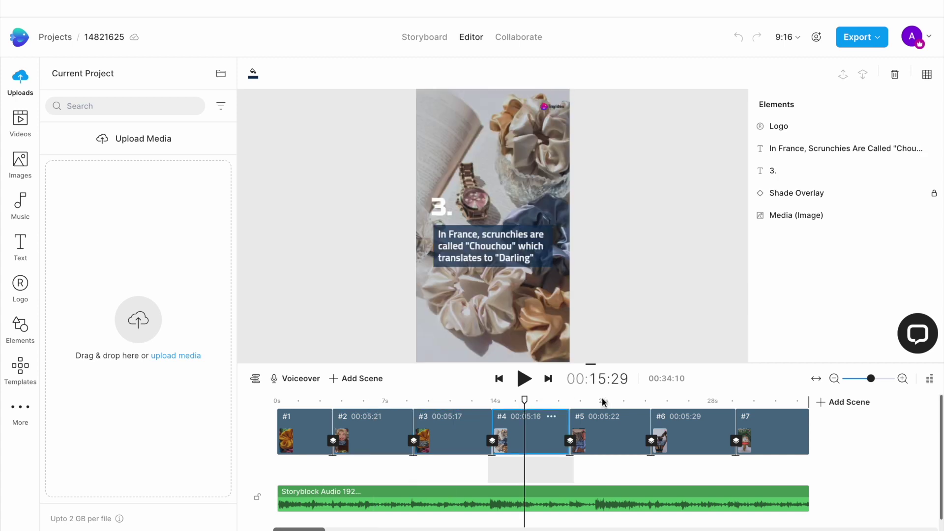
{"action": "left_click", "coordinate": [606, 403]}
{"action": "left_click", "coordinate": [677, 402]}
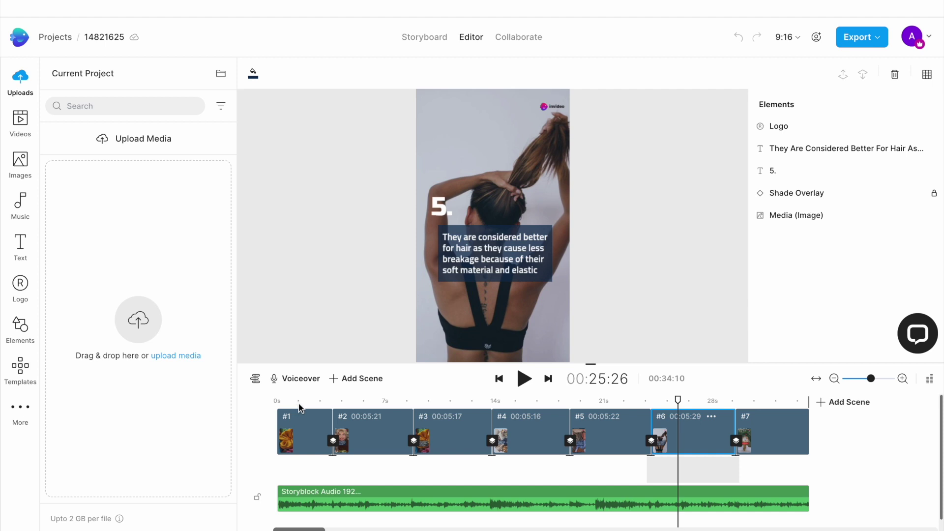
{"action": "left_click", "coordinate": [301, 407]}
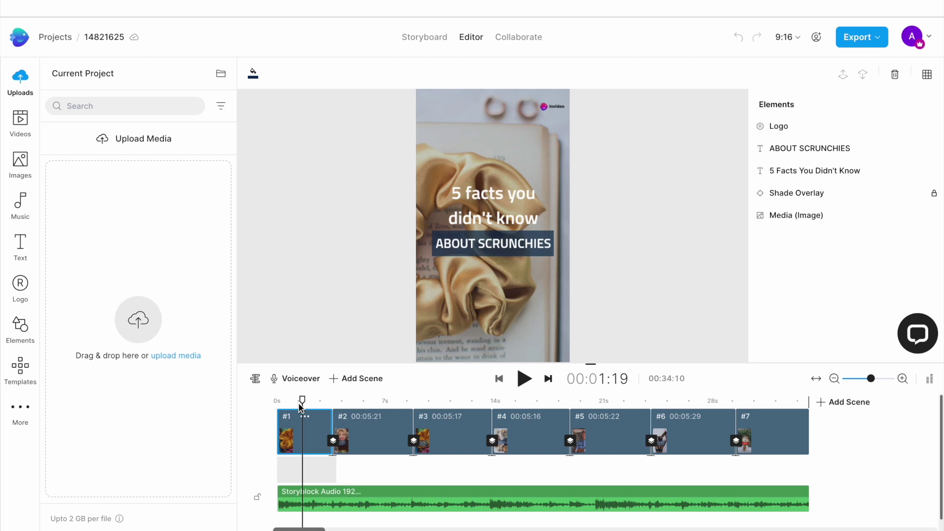
Search images for 'ultrasound' and replace the title scene's background with the gloved-hand scan photo
{"action": "left_click", "coordinate": [25, 168]}
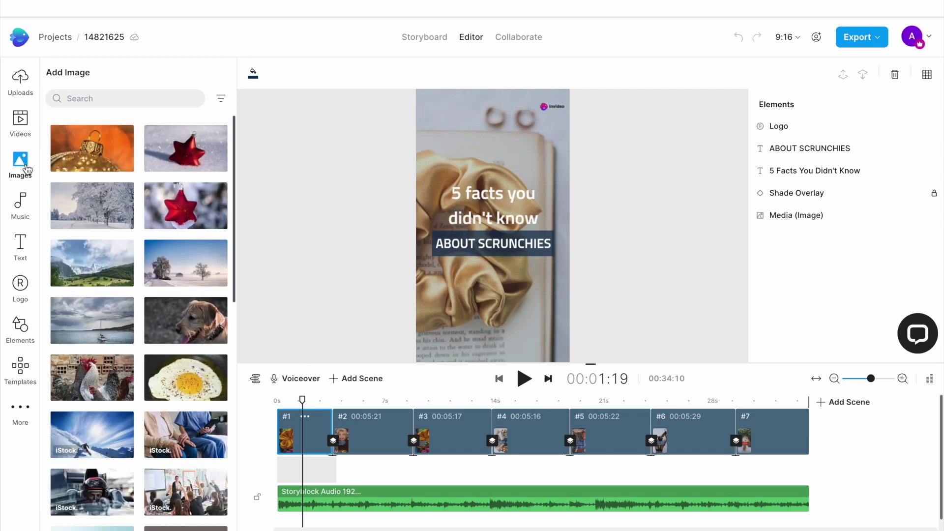
{"action": "type", "text": "ultrasound"}
{"action": "key", "text": "Return"}
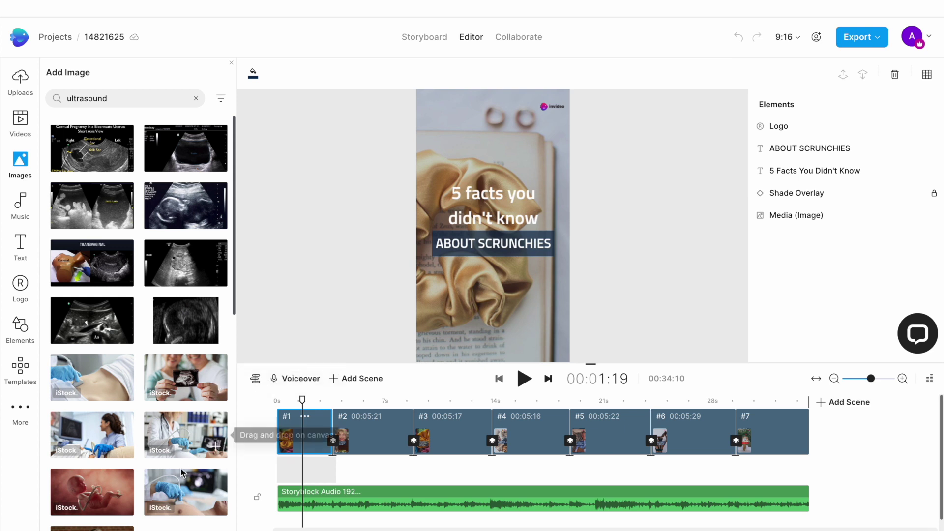
{"action": "left_click_drag", "start_coordinate": [182, 473], "coordinate": [421, 129]}
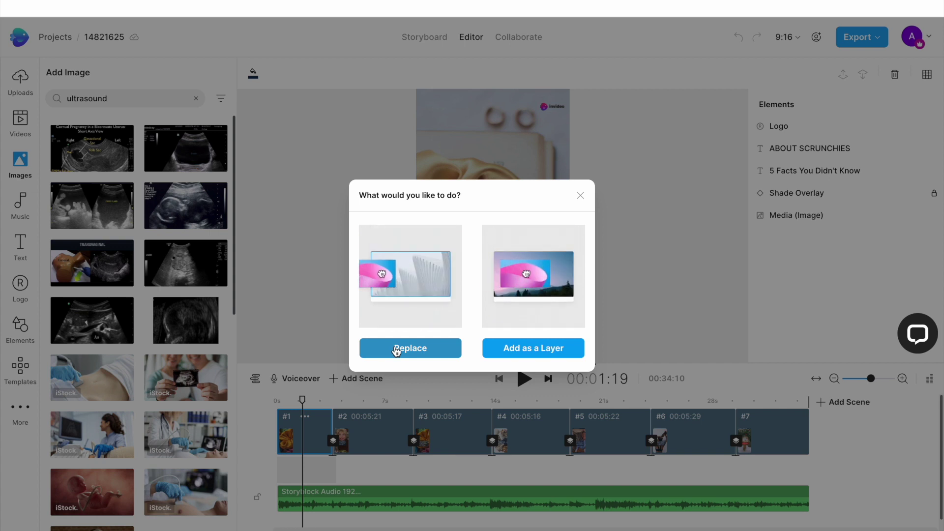
{"action": "left_click", "coordinate": [396, 349]}
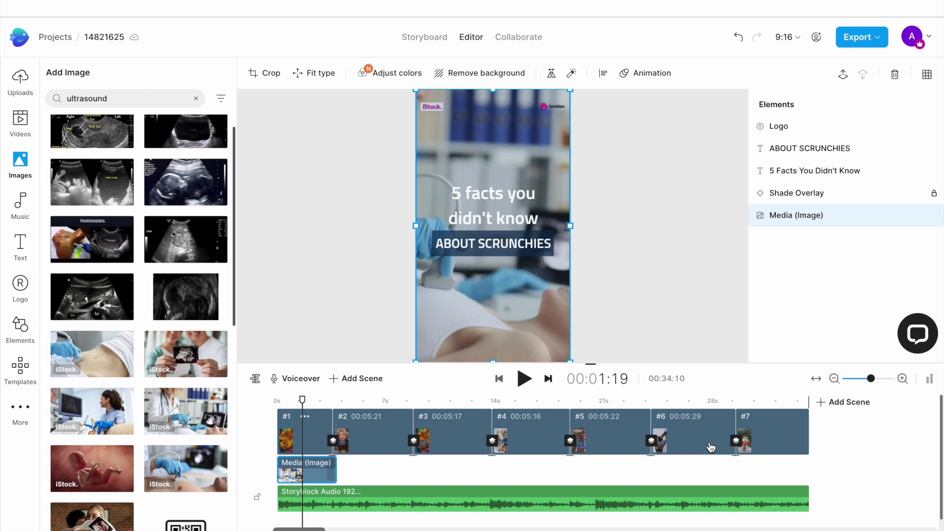
Replace scene 2's background with the photo of hands holding an ultrasound print
{"action": "left_click", "coordinate": [383, 432]}
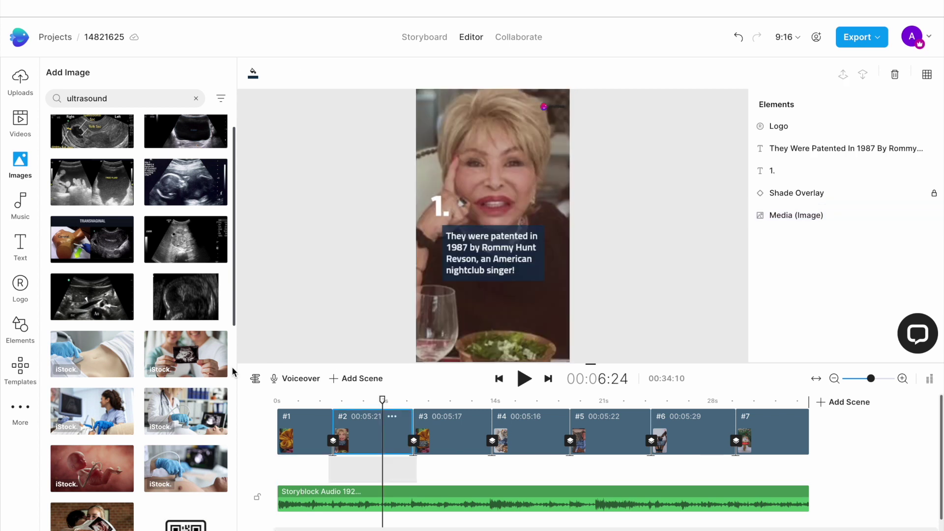
{"action": "left_click_drag", "start_coordinate": [182, 363], "coordinate": [421, 132]}
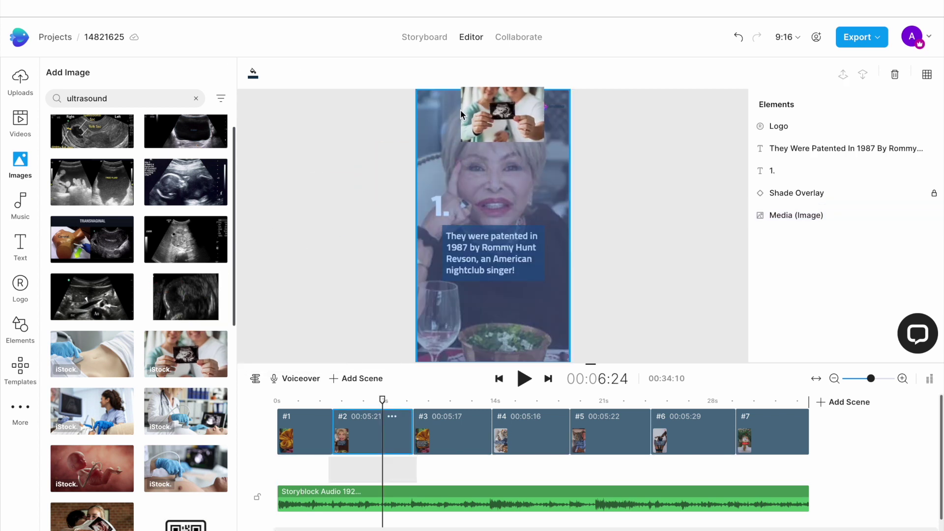
{"action": "left_click", "coordinate": [411, 350]}
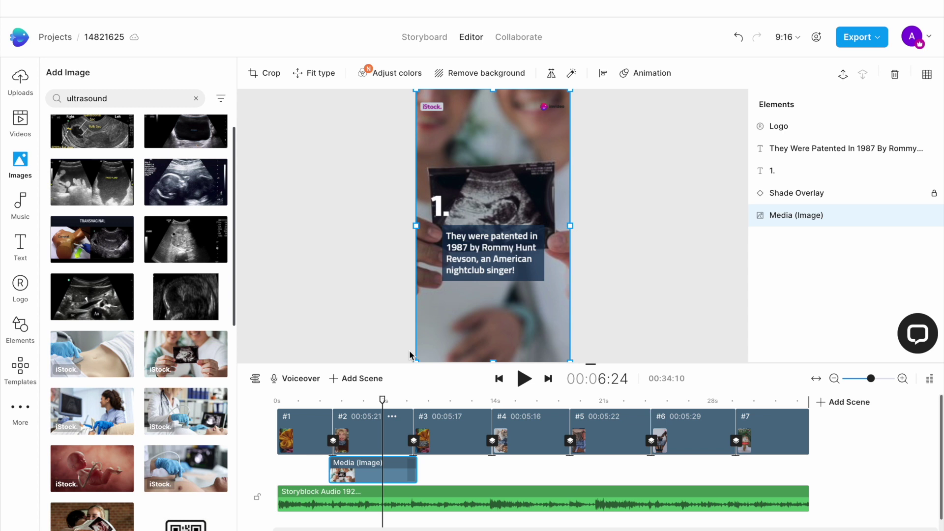
Delete the accidentally added grass photo and select the fact caption
{"action": "left_click_drag", "start_coordinate": [92, 191], "coordinate": [473, 146]}
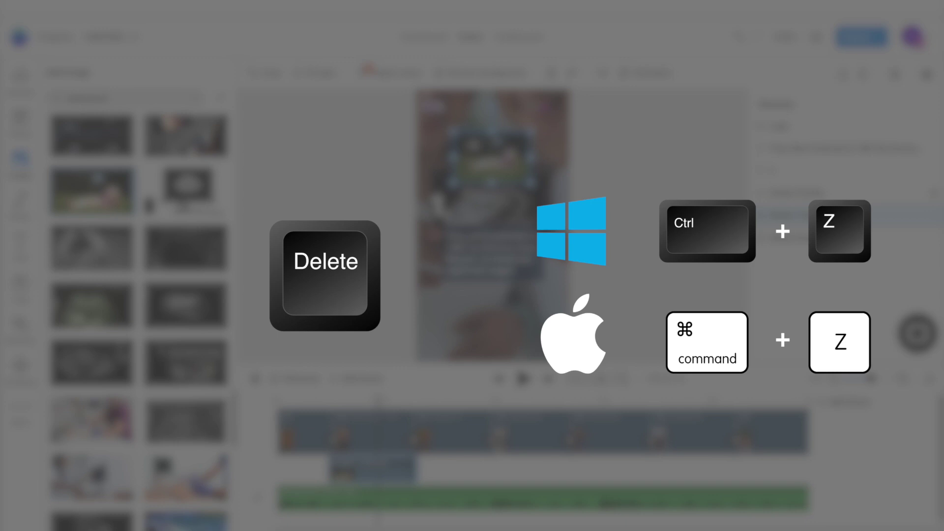
{"action": "key", "text": "Delete"}
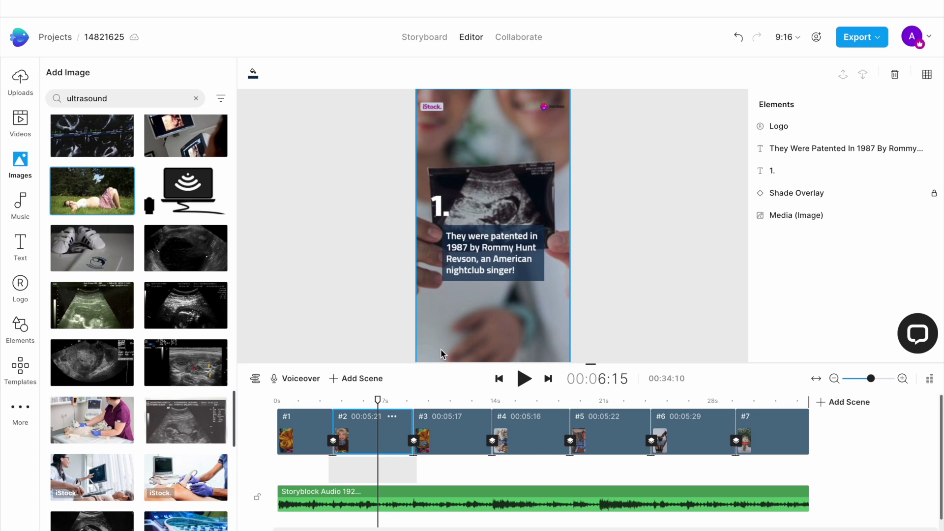
{"action": "left_click", "coordinate": [492, 251]}
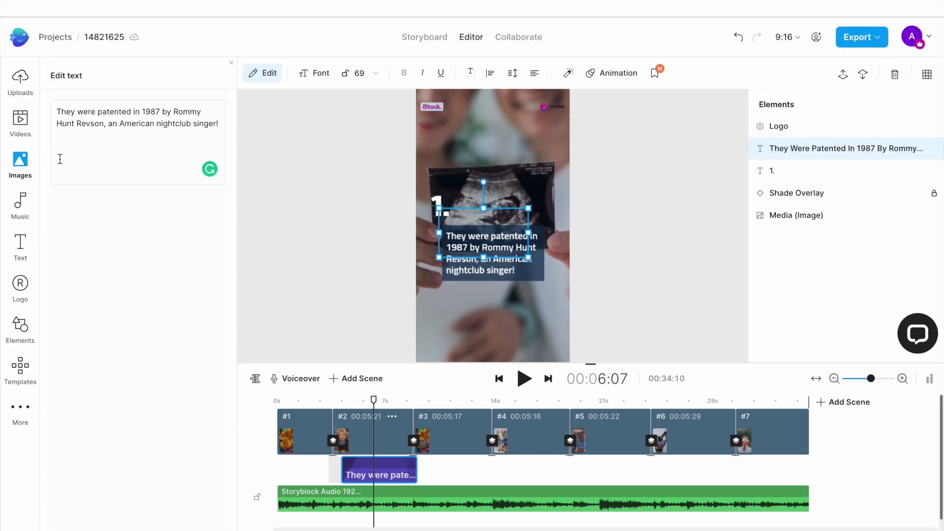
Rewrite the caption to 'Until the 20th century, the field of gynecology was still referred to as 'Midwifery'', then go to scene 7
{"action": "triple_click", "coordinate": [88, 122]}
{"action": "type", "text": "Un"}
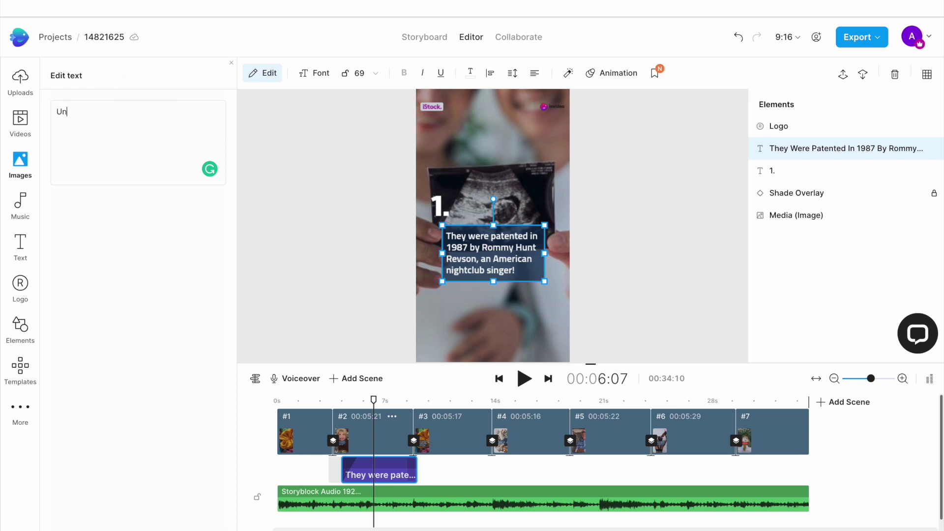
{"action": "type", "text": "til the 20th century, the field of gynecology was still referred to as 'Midwifery' in medical schools."}
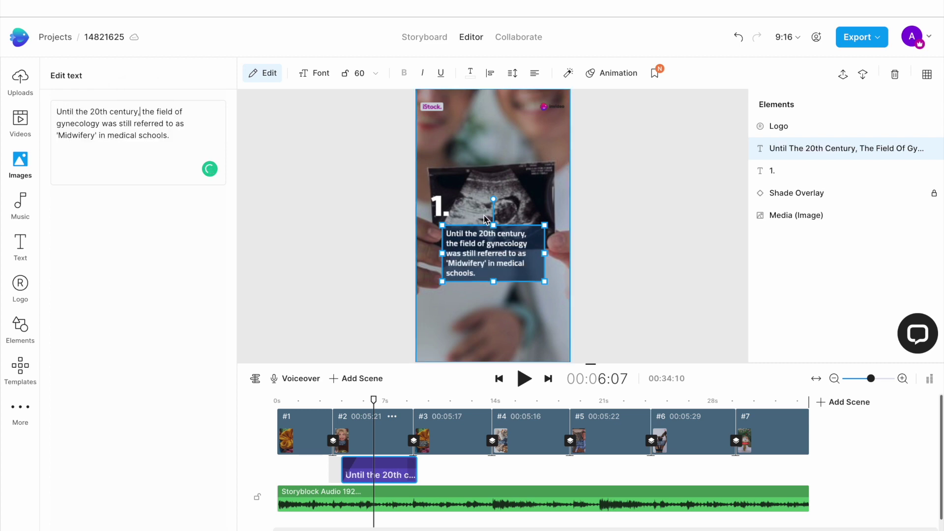
{"action": "left_click", "coordinate": [583, 238]}
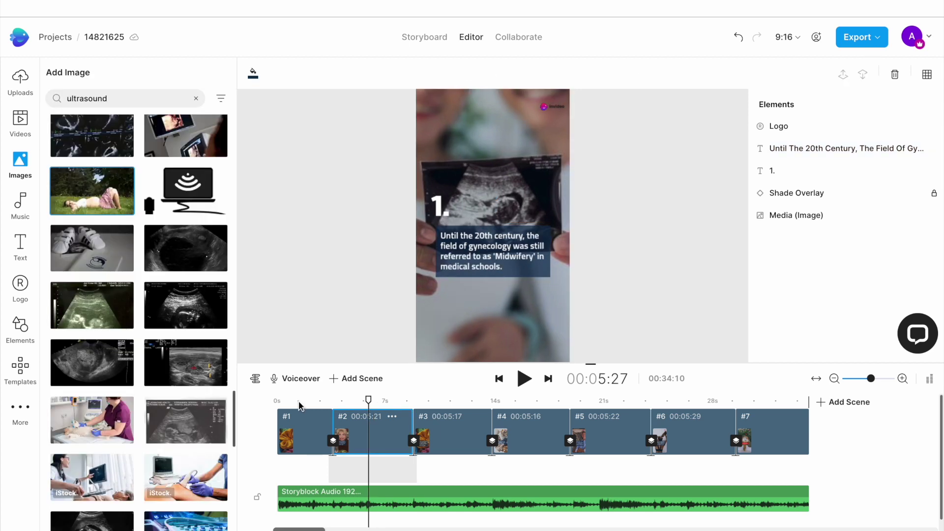
{"action": "left_click", "coordinate": [302, 400]}
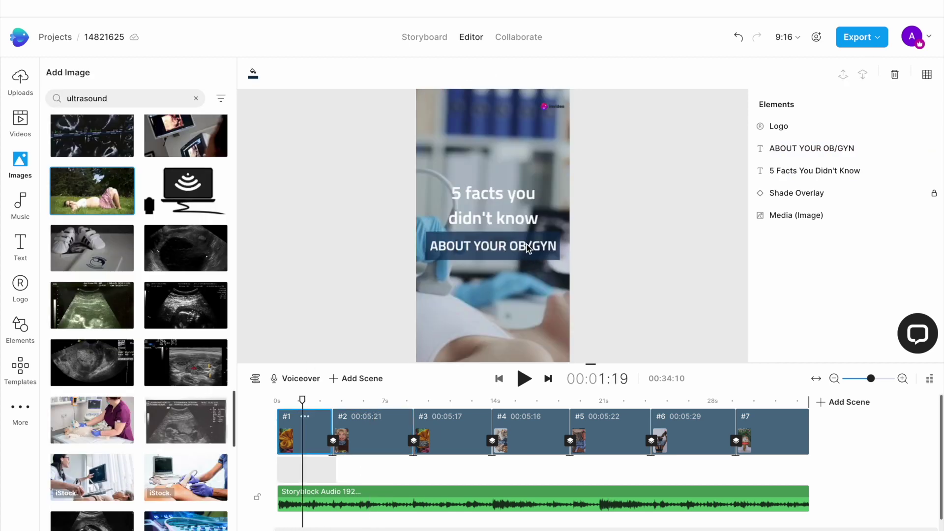
{"action": "left_click", "coordinate": [762, 401]}
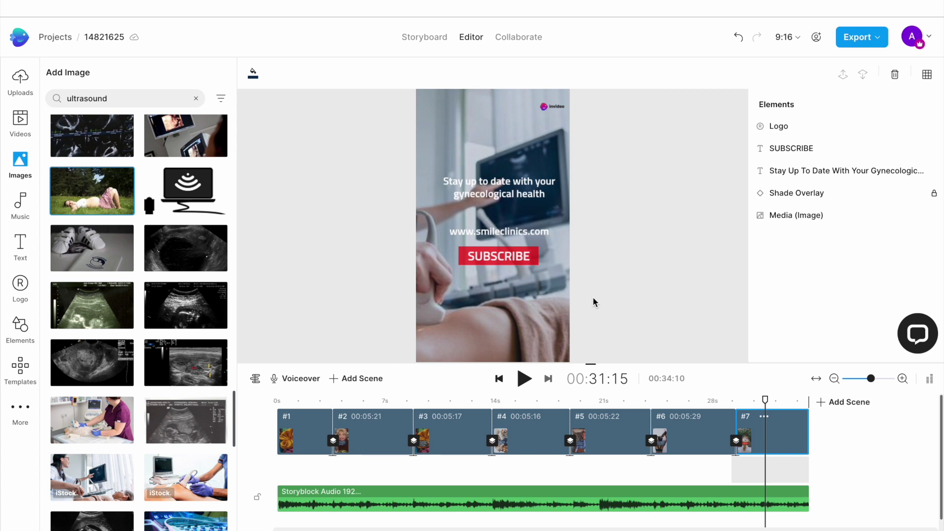
Upload smile .png as the end card's logo and apply it to all scenes
{"action": "left_click", "coordinate": [551, 107]}
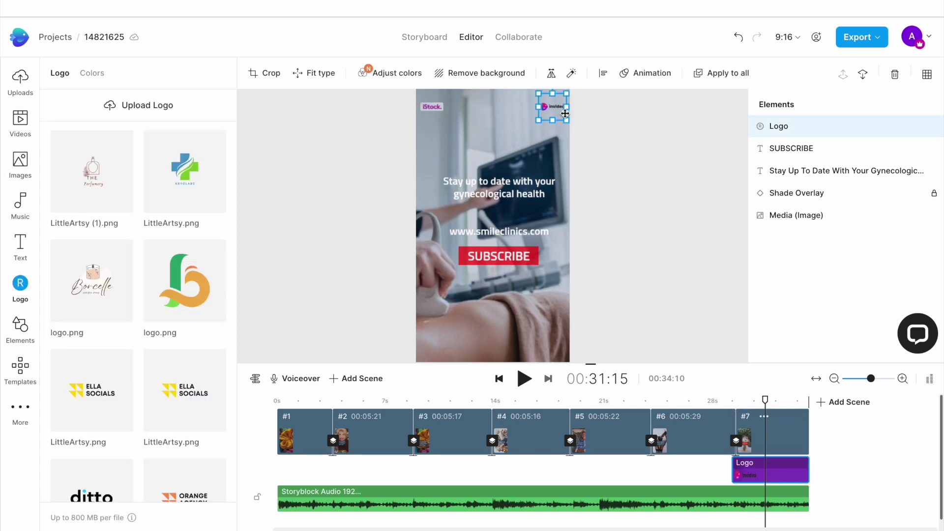
{"action": "left_click", "coordinate": [148, 106]}
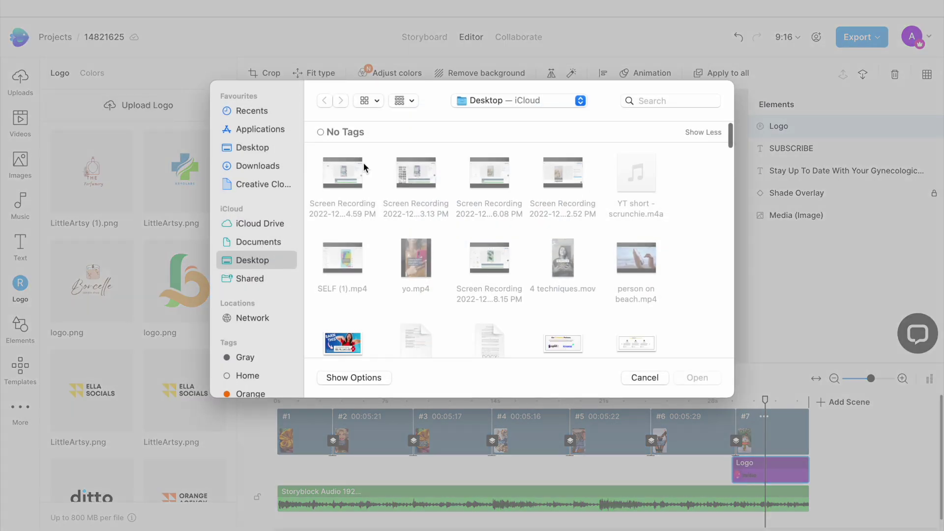
{"action": "left_click", "coordinate": [349, 168]}
{"action": "left_click", "coordinate": [701, 382]}
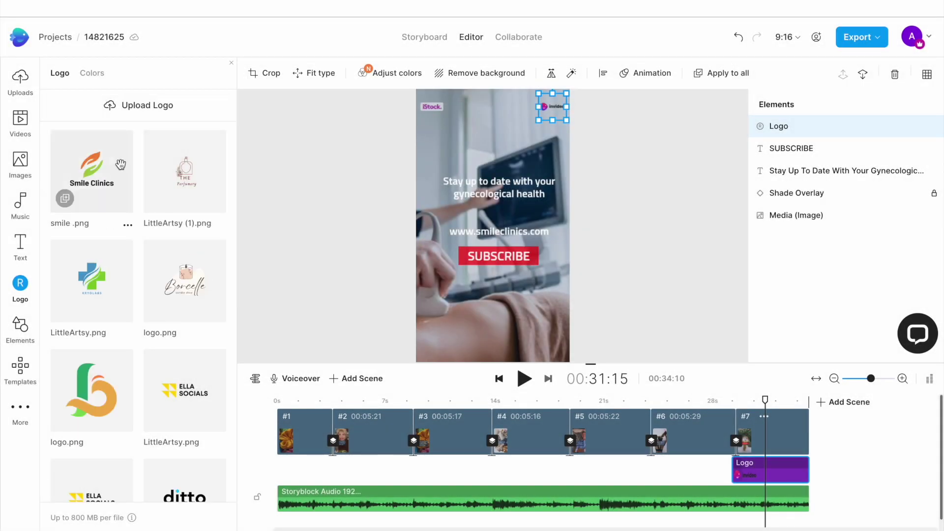
{"action": "left_click", "coordinate": [108, 168]}
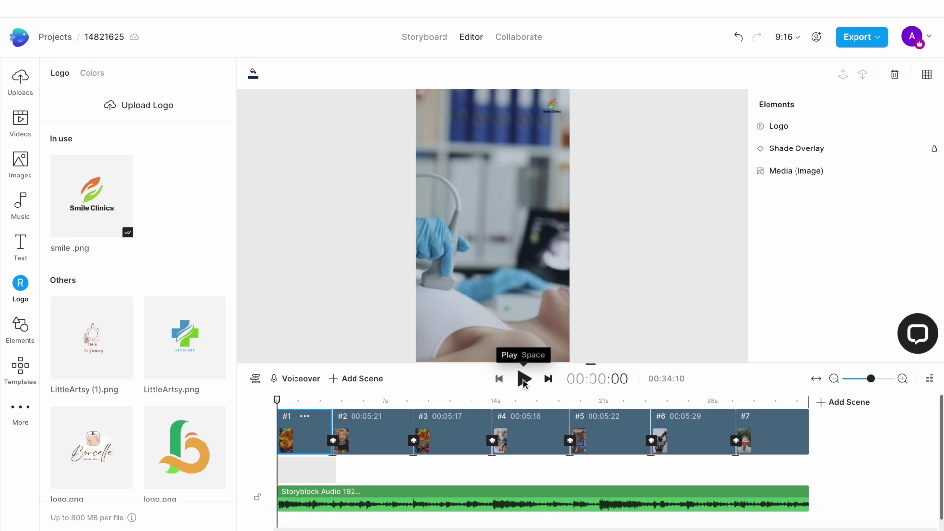
{"action": "left_click", "coordinate": [524, 379]}
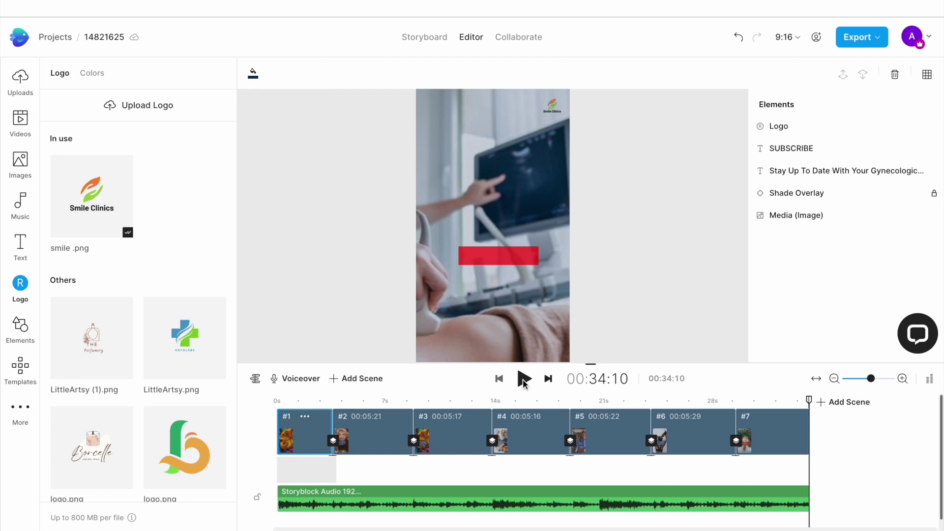
Export the Short at 1080p Full HD quality
{"action": "left_click", "coordinate": [860, 41]}
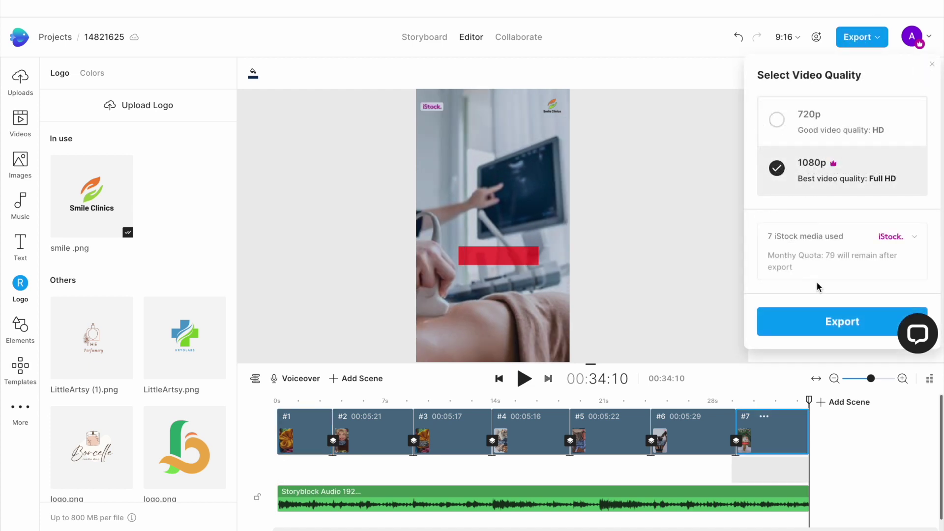
{"action": "left_click", "coordinate": [836, 328]}
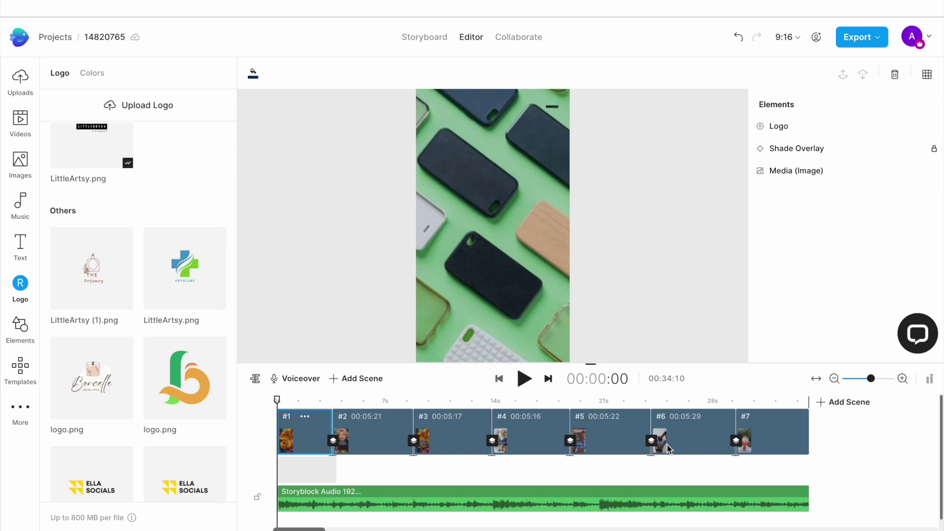
{"action": "left_click", "coordinate": [524, 378]}
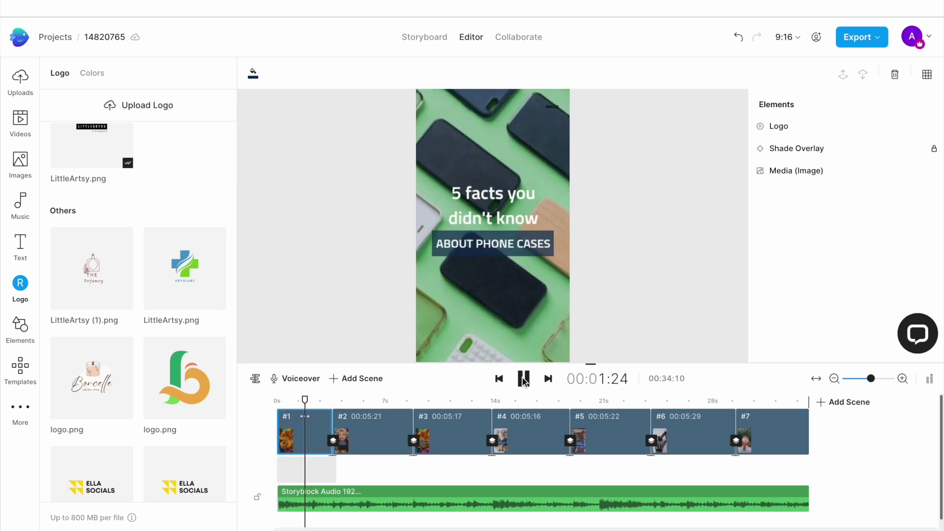